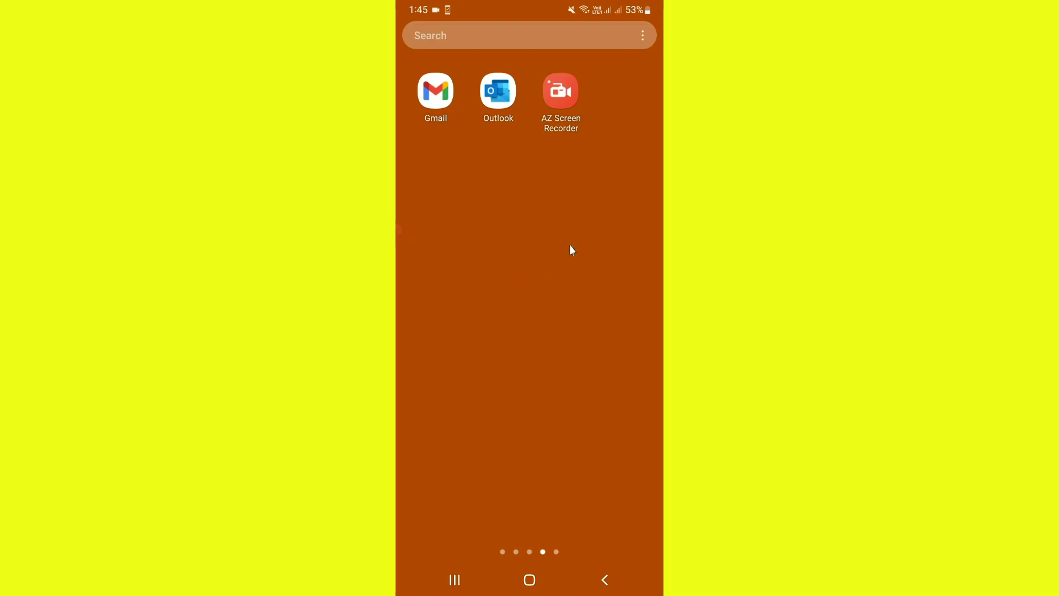
Return to the app drawer page listing Chrome, Play Store and YouTube
right_click(554, 322)
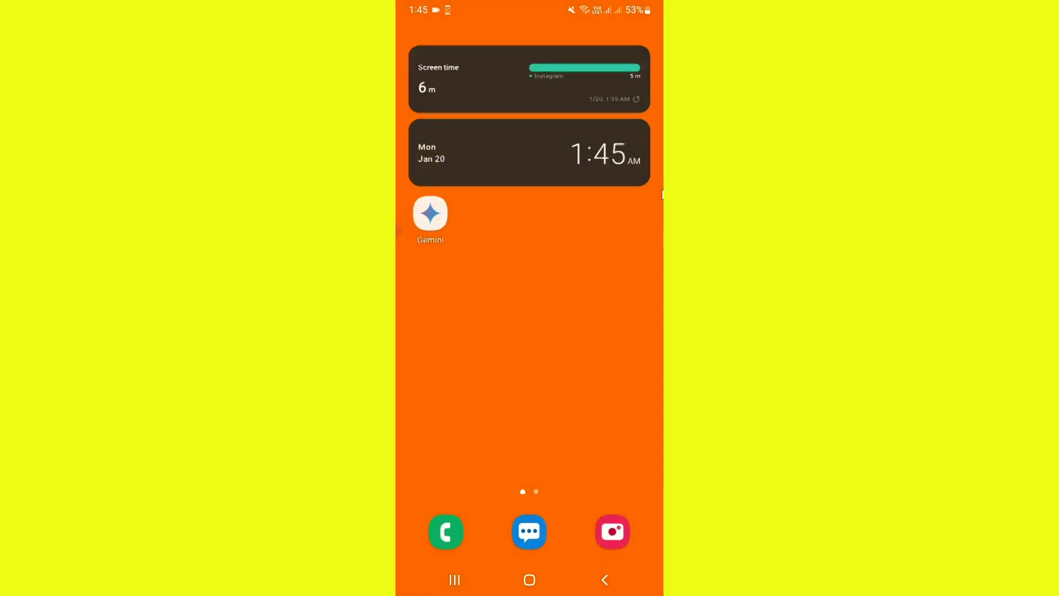
left_click_drag(552, 276, 660, 196)
left_click_drag(496, 204, 614, 210)
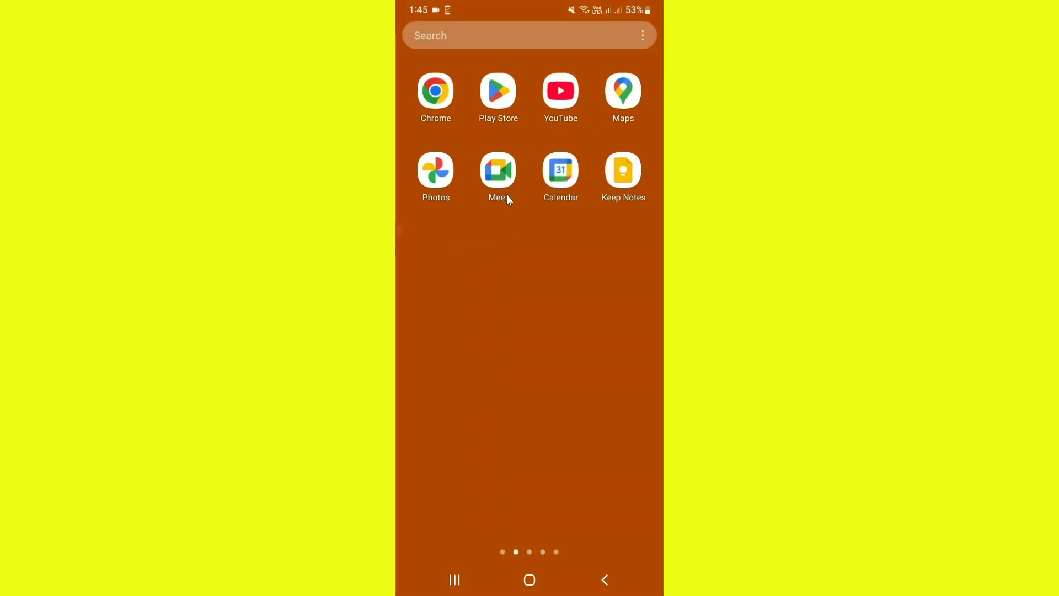
Search Play Store for 'instagram' and open the installed Instagram (Beta) store page
left_click(485, 99)
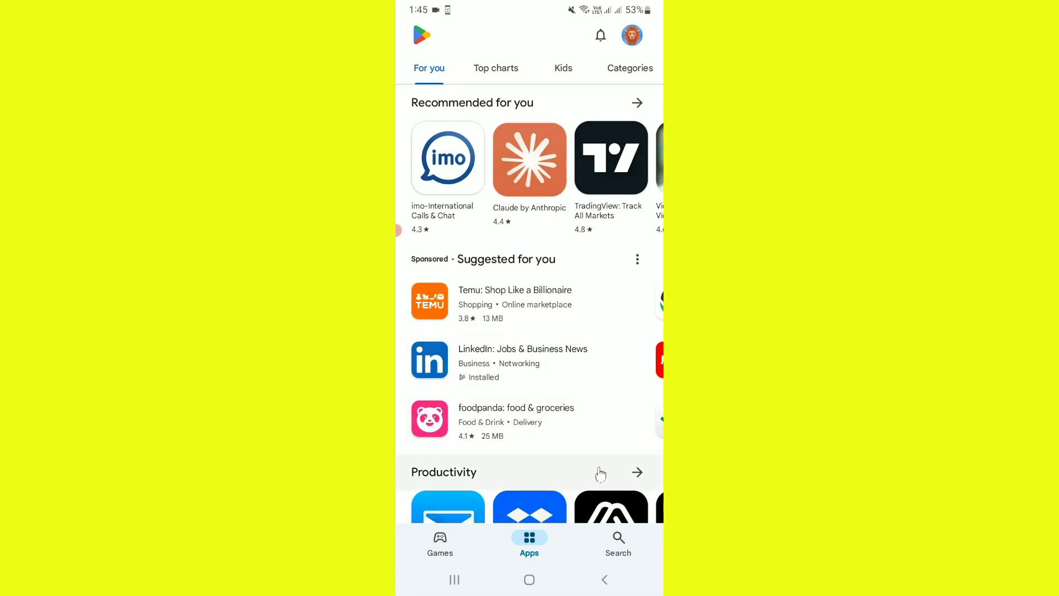
left_click(619, 539)
left_click(518, 36)
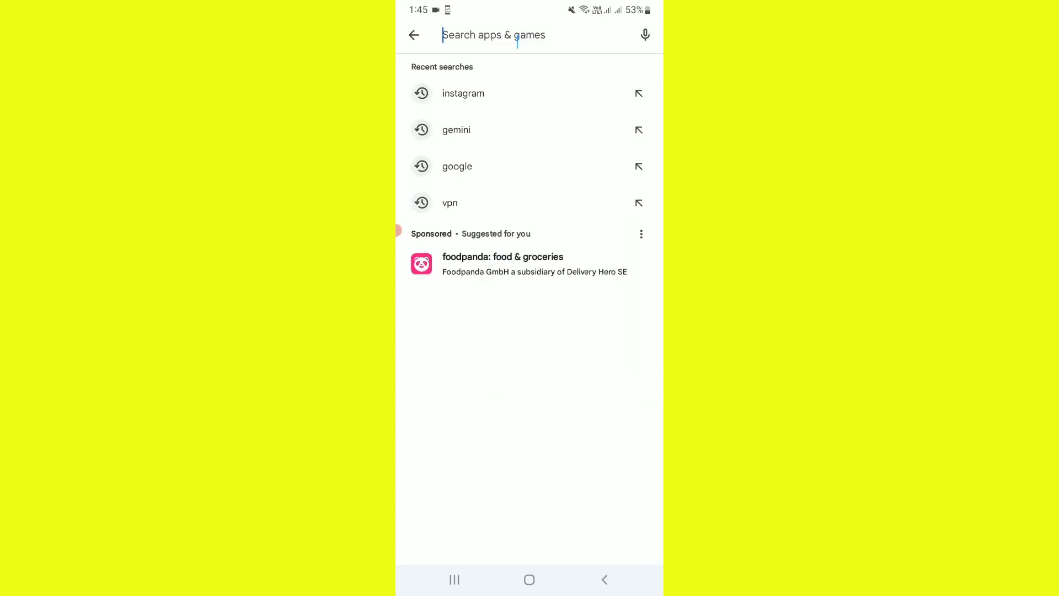
left_click(463, 93)
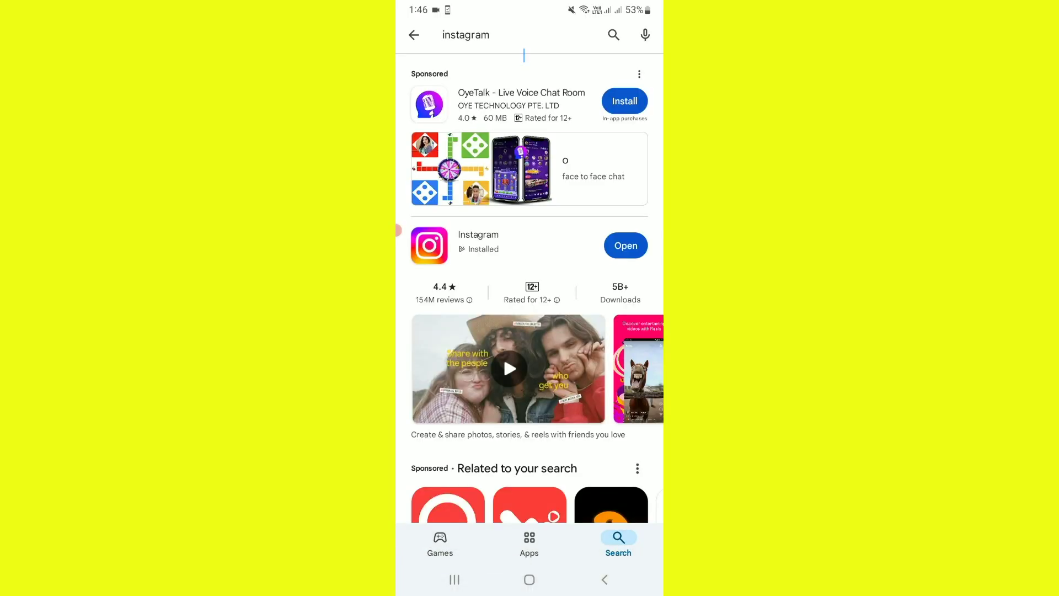
left_click(513, 227)
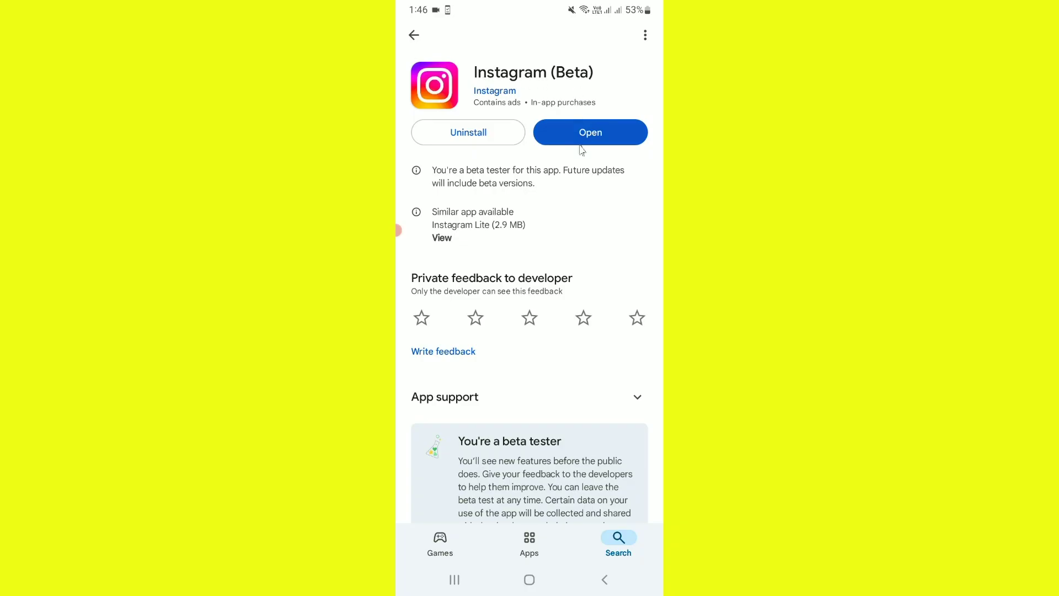
scroll(593, 276, "down", 5)
Review Instagram's About this app details, including version 364.0.0.18.86, then return home
scroll(593, 306, "down", 2)
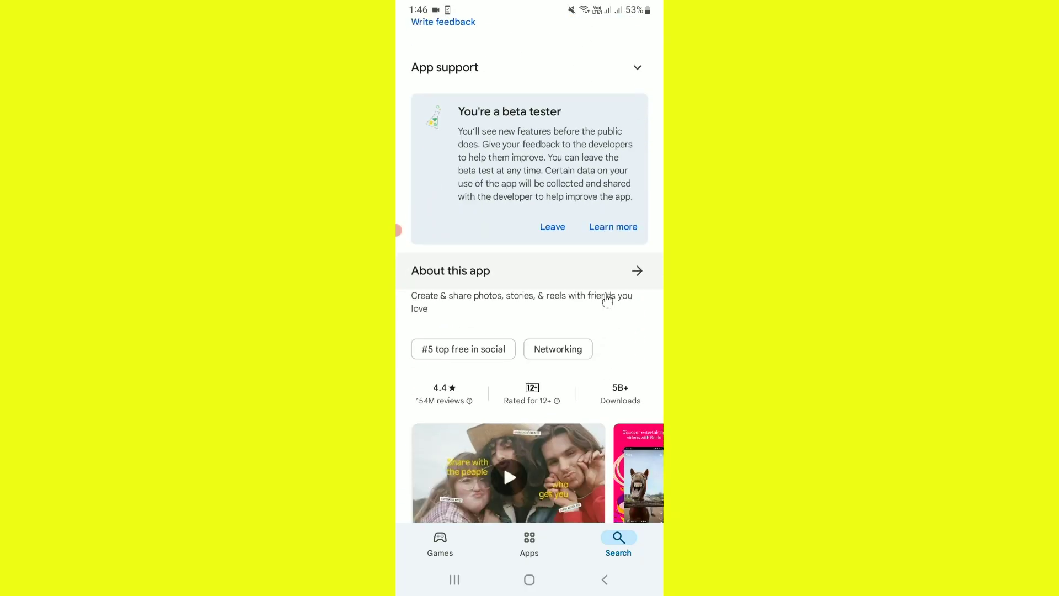
left_click(639, 271)
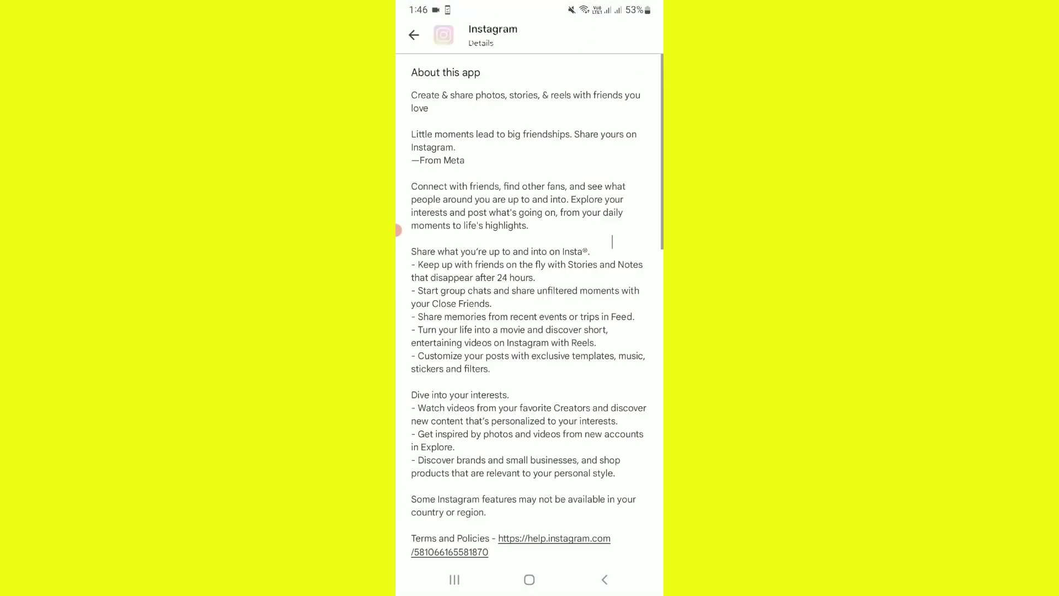
scroll(528, 256, "down", 10)
scroll(528, 256, "down", 2)
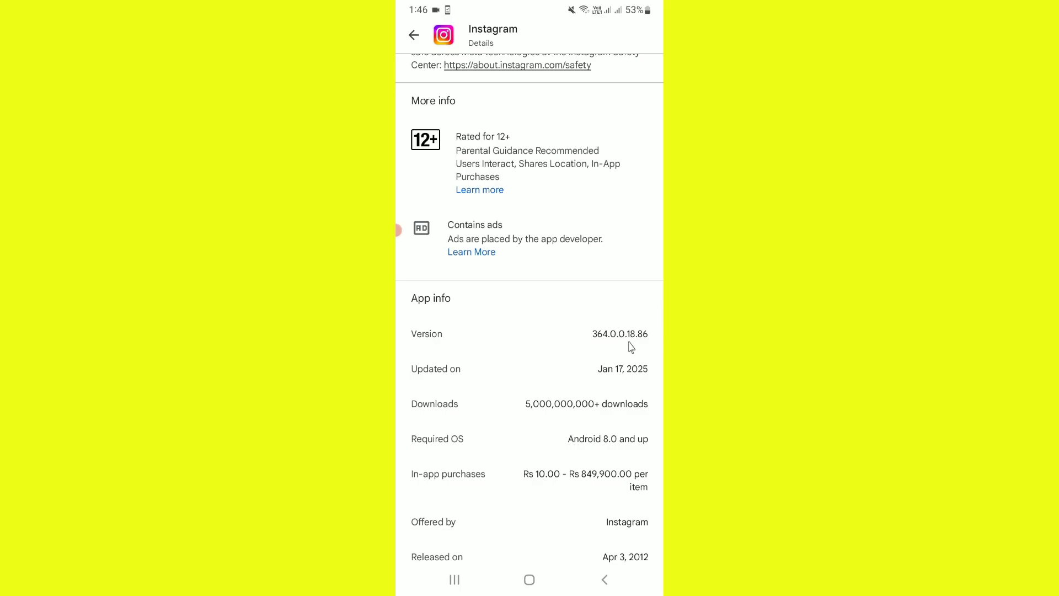
scroll(638, 343, "down", 1)
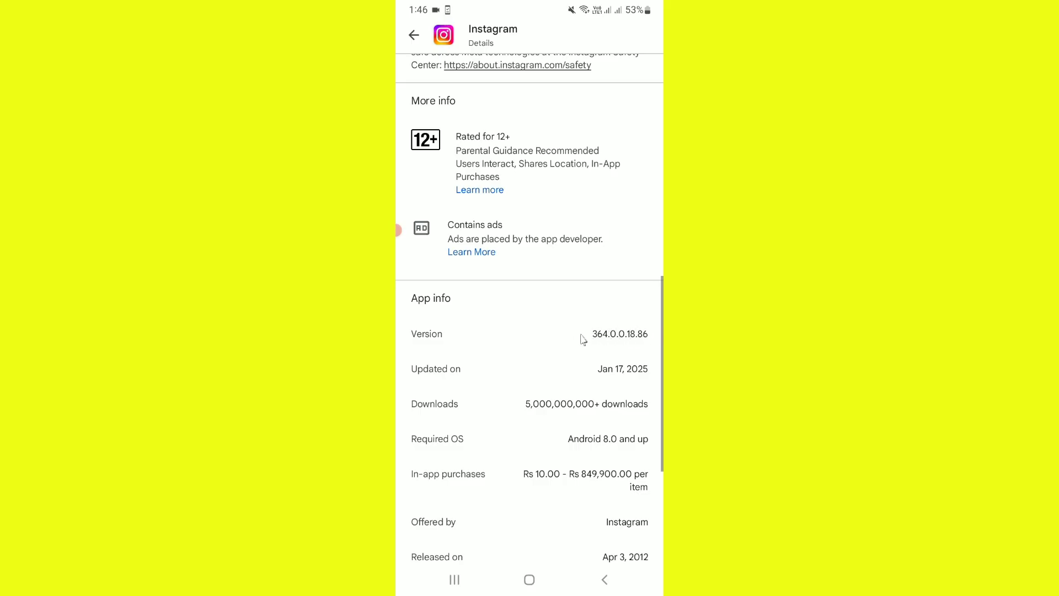
scroll(623, 352, "down", 1)
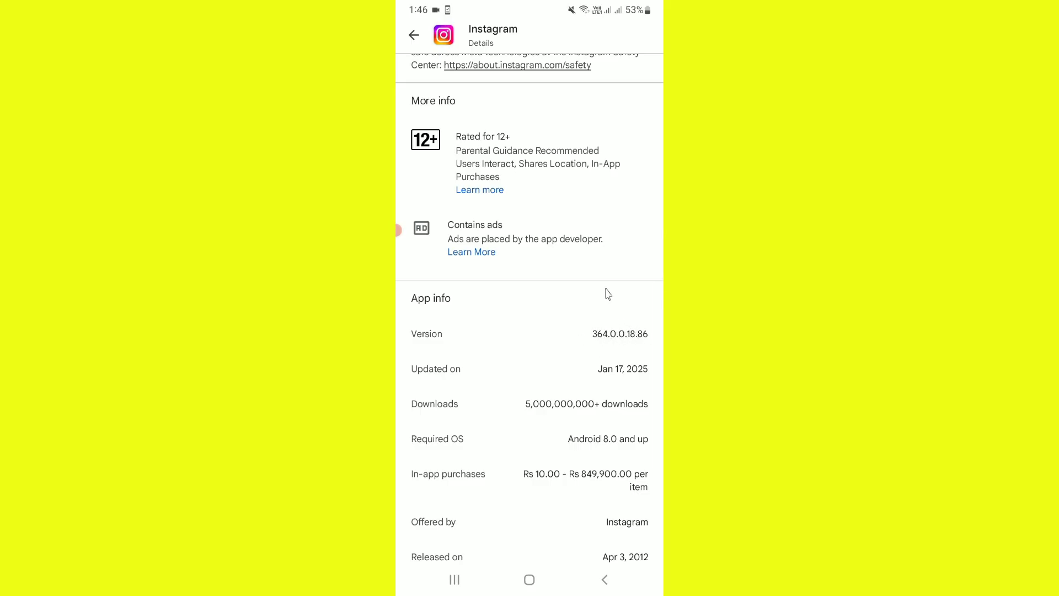
scroll(588, 268, "up", 10)
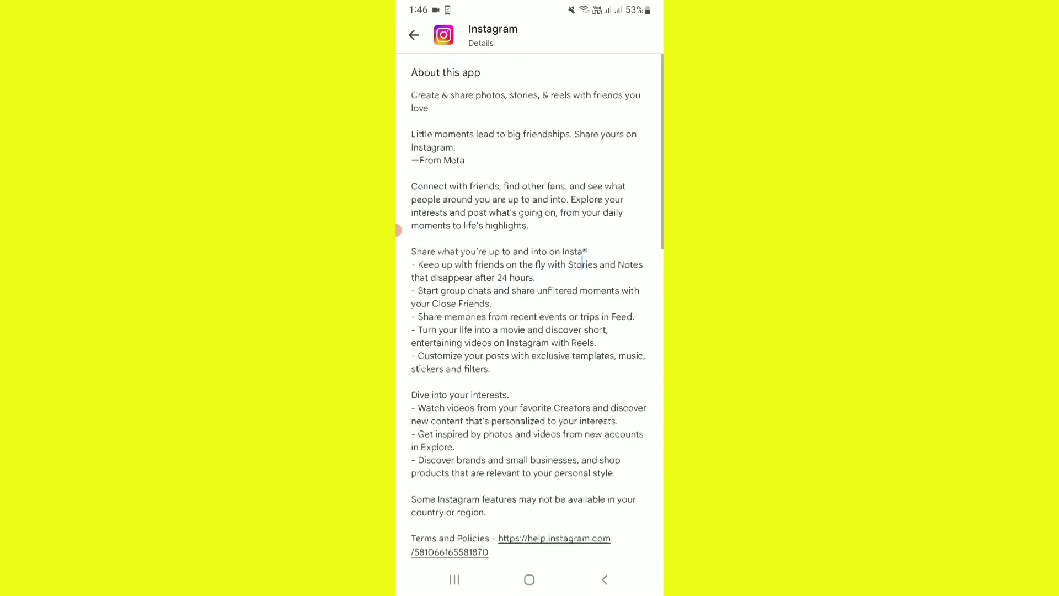
left_click(529, 579)
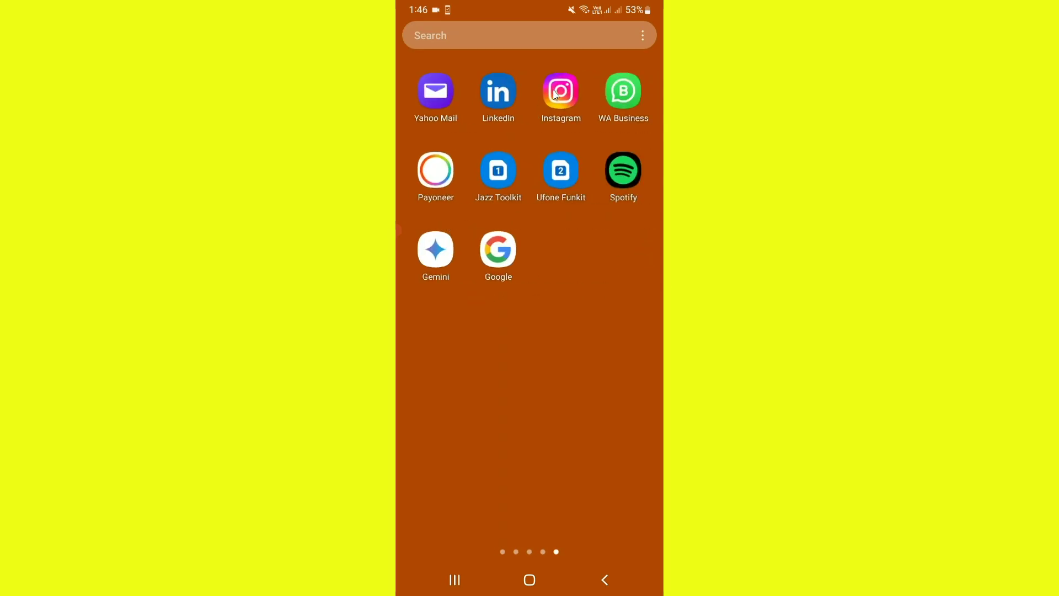
Launch Instagram from the app drawer onto the profile grid of coloured posts
left_click(555, 95)
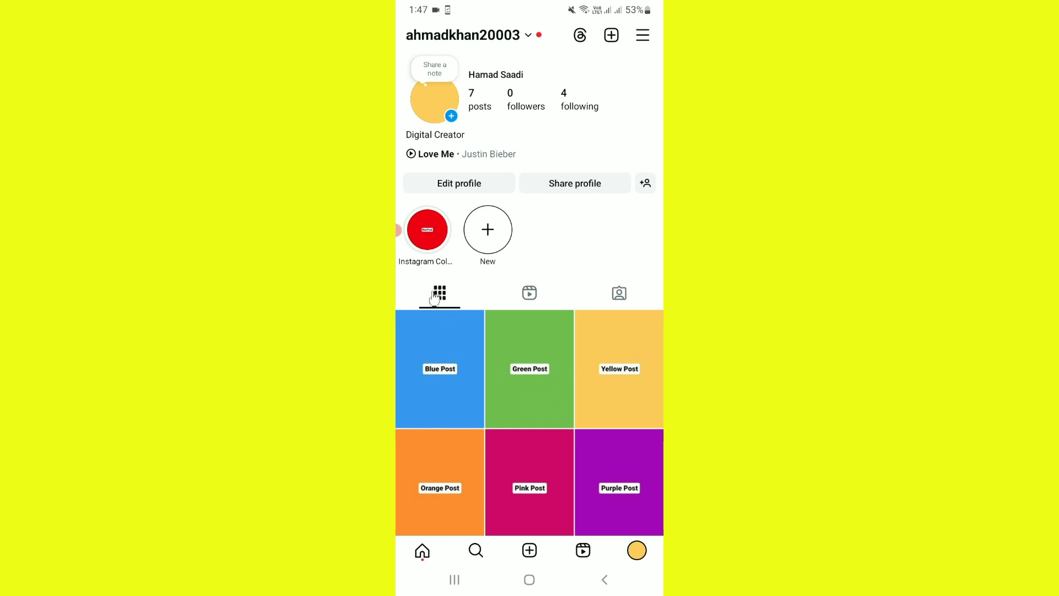
Open the Blue Post and choose Adjust preview from its three-dot menu
left_click(456, 362)
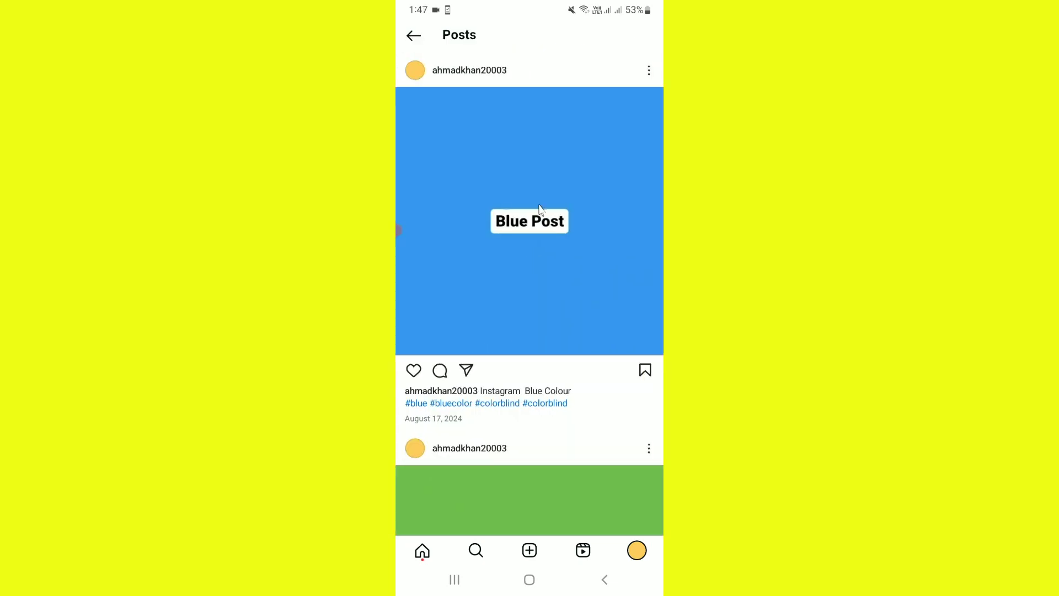
left_click(649, 71)
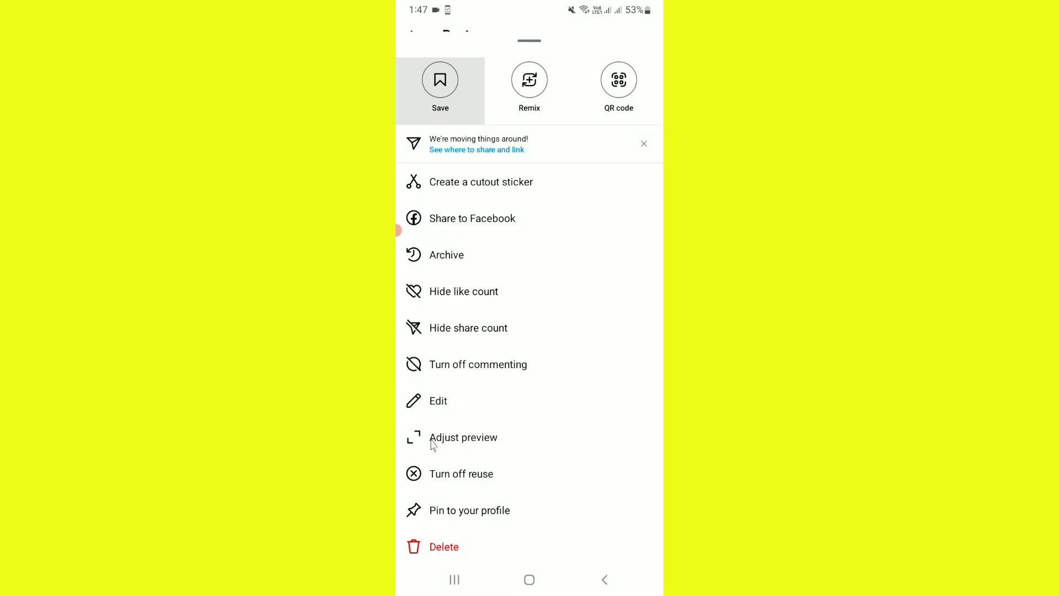
left_click(448, 439)
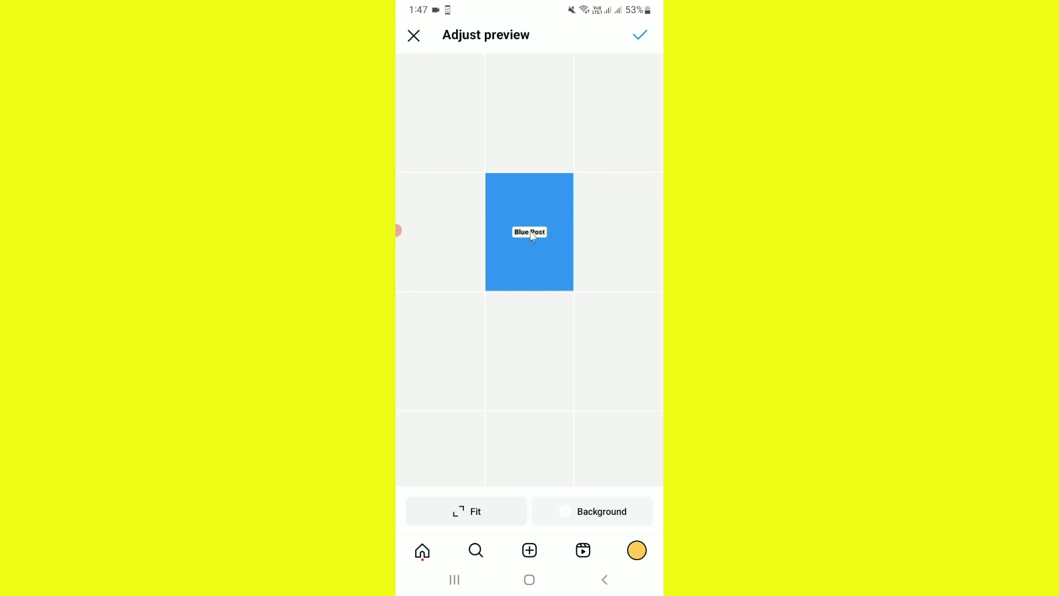
Set the Blue Post's grid preview to Fit with a black background and save
left_click(469, 514)
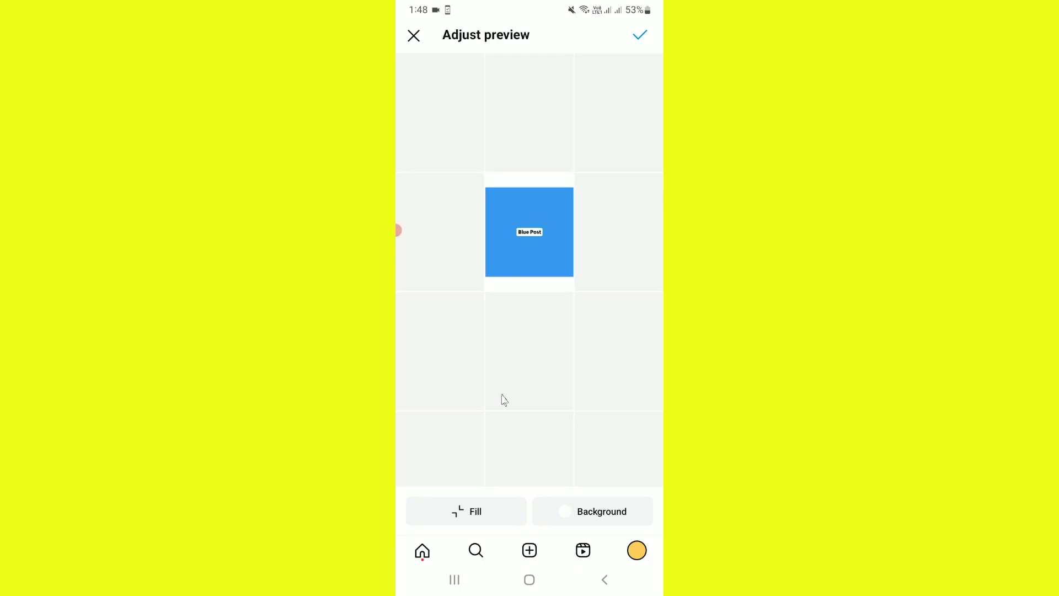
left_click(586, 513)
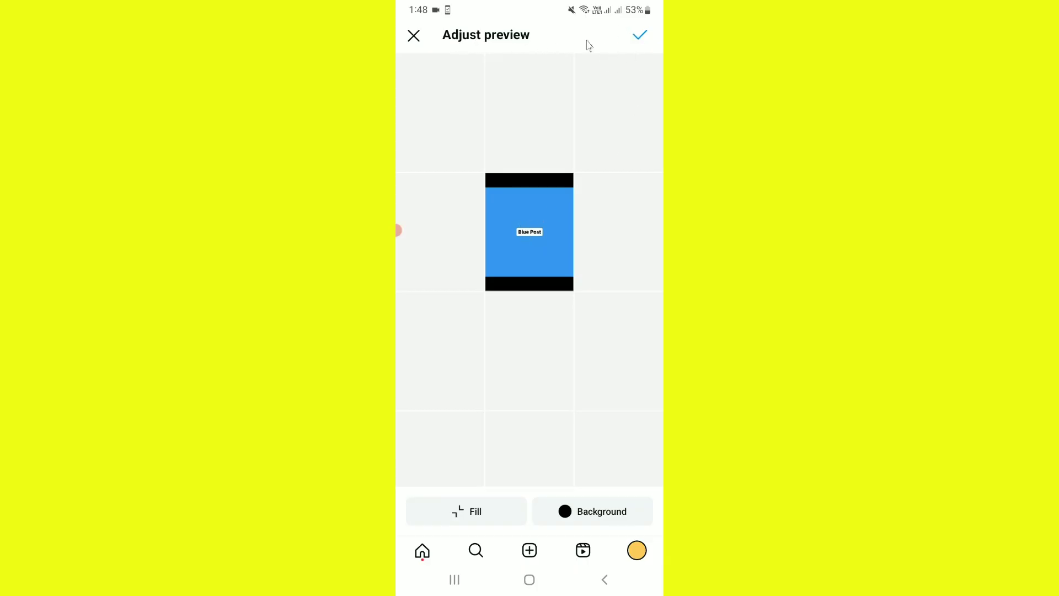
left_click(640, 34)
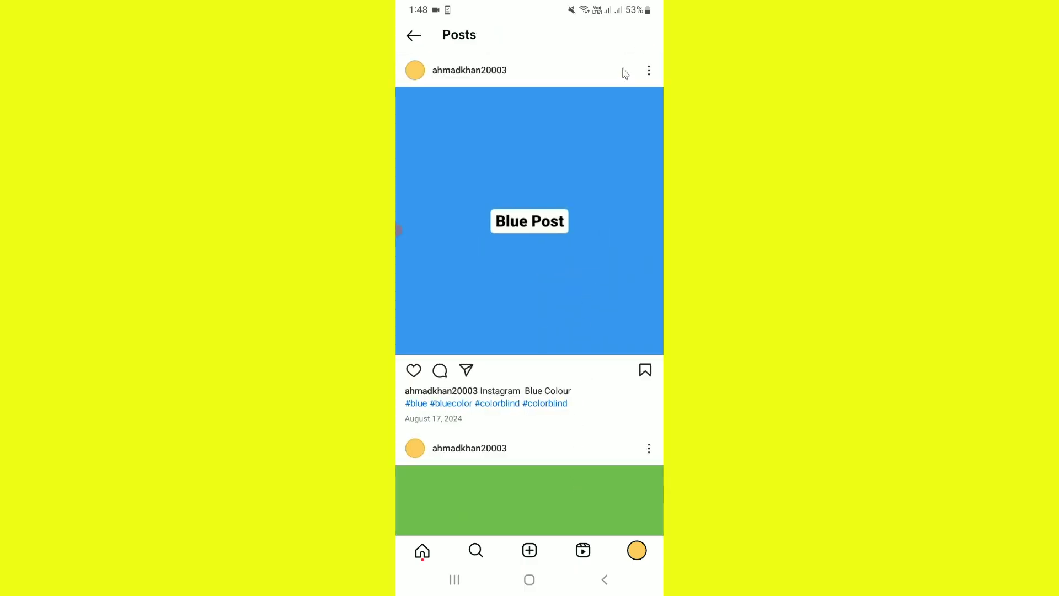
Refresh the profile grid showing Blue Post letterboxed, then open the Green Post
left_click(637, 551)
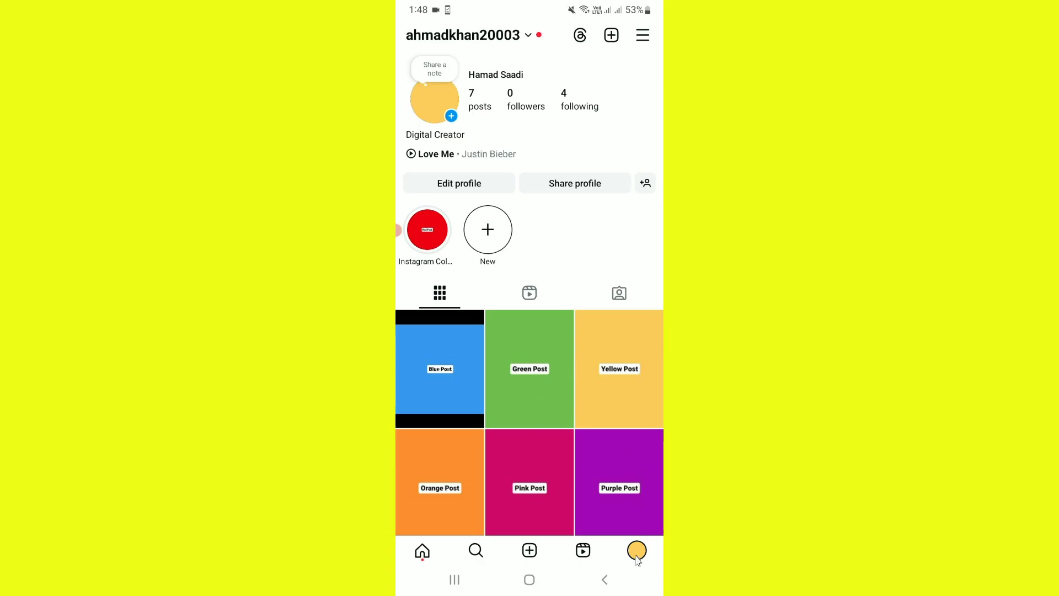
left_click_drag(587, 252, 491, 310)
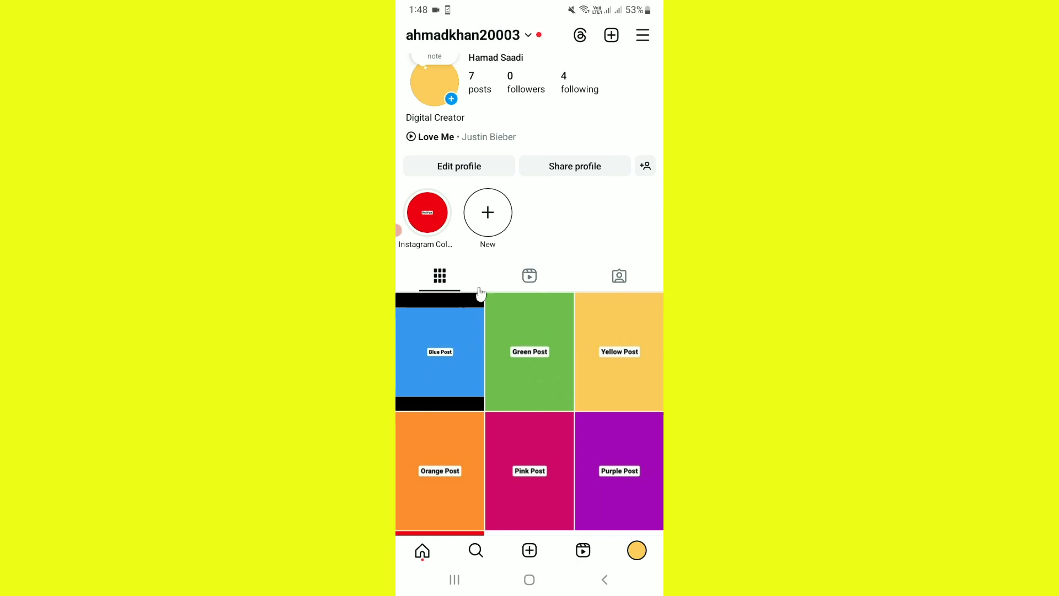
left_click(519, 347)
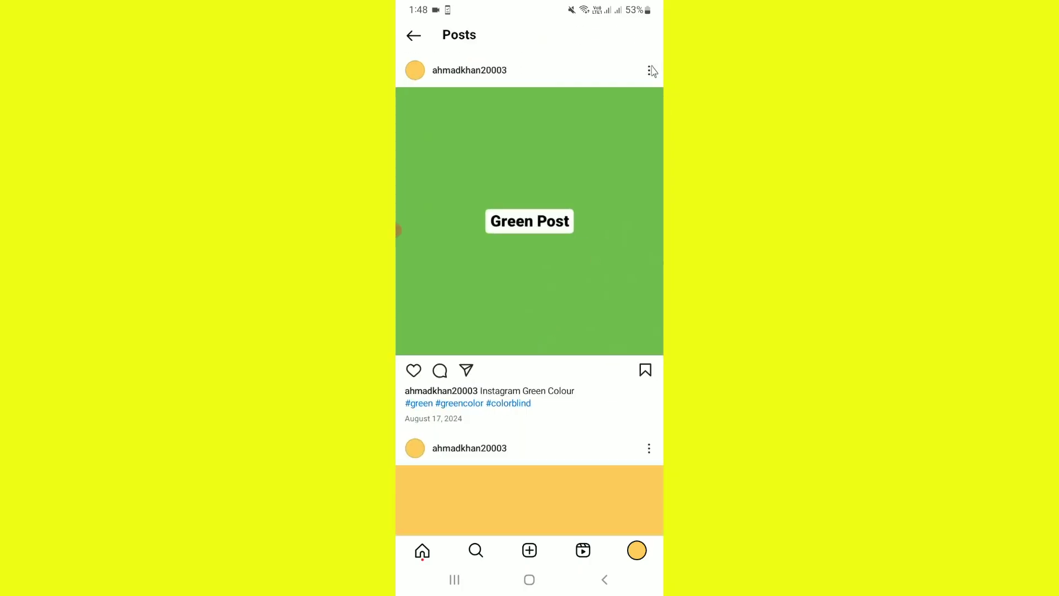
Fit the Green Post's grid preview with white bars, save it, and return to the profile grid
left_click(650, 71)
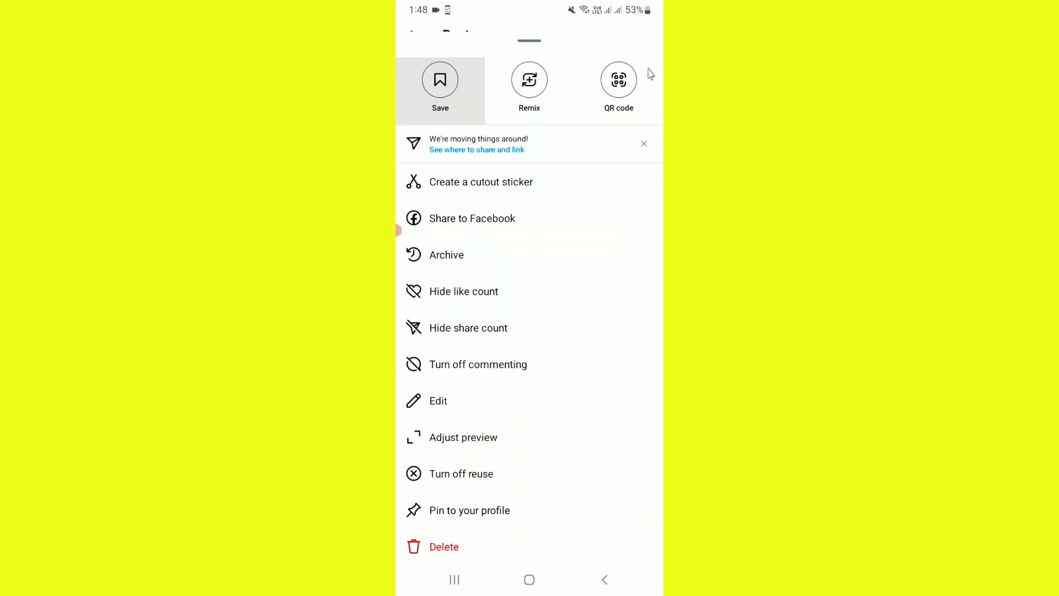
left_click(473, 441)
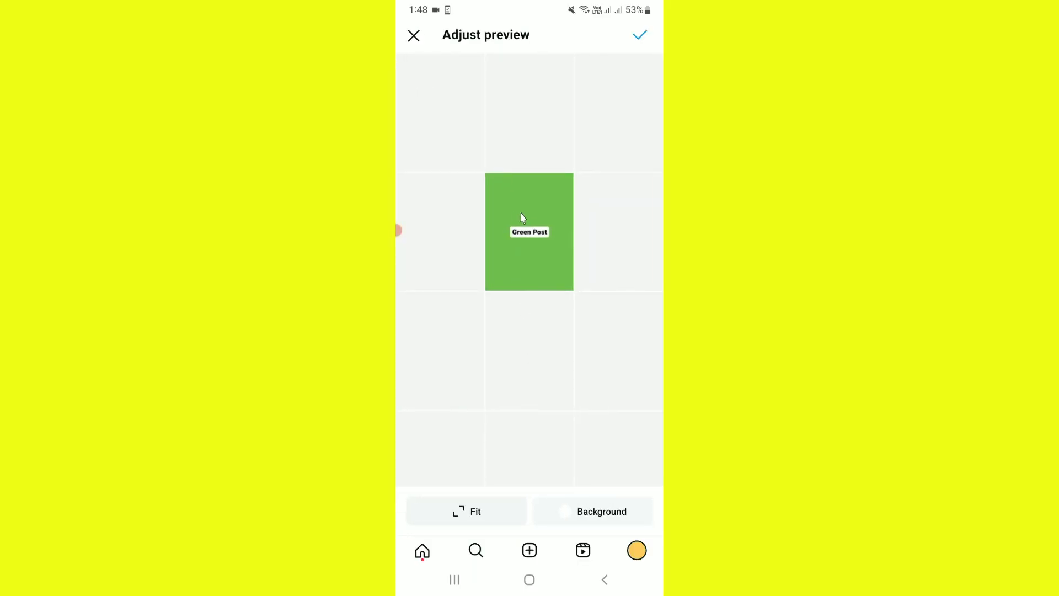
left_click(485, 516)
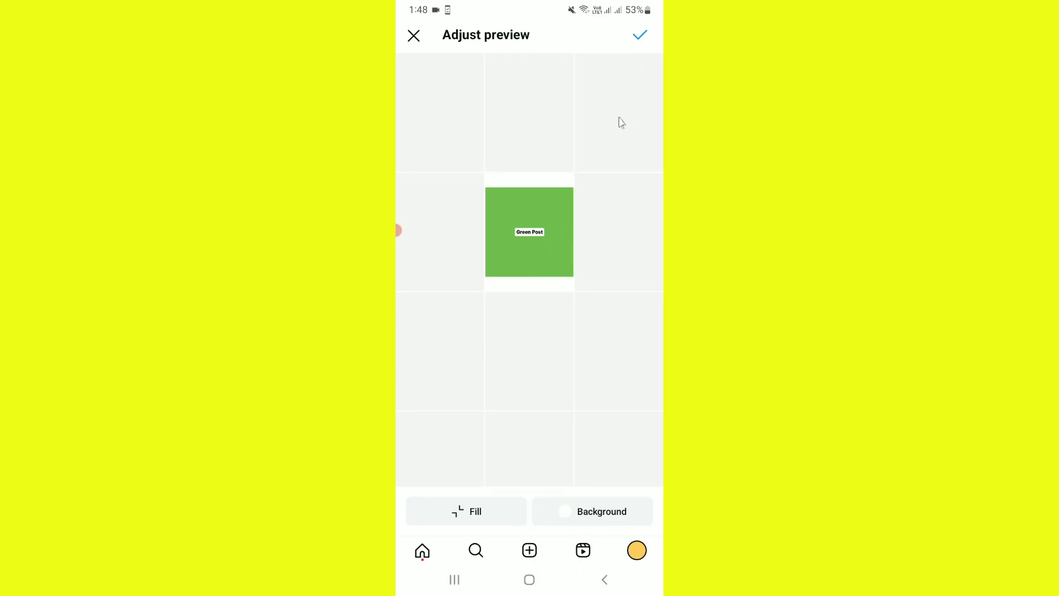
left_click(638, 38)
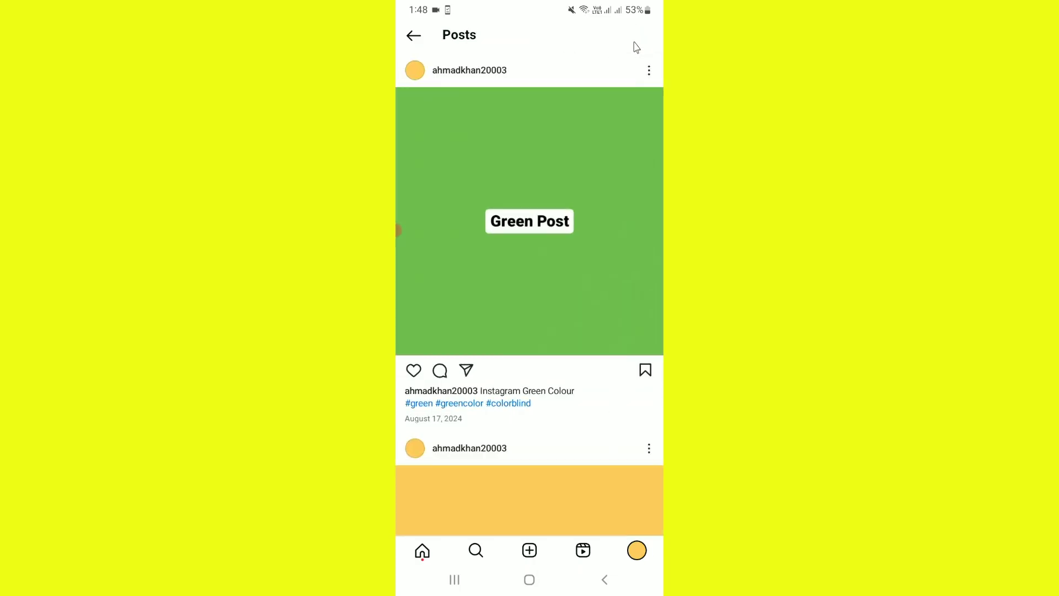
left_click(629, 553)
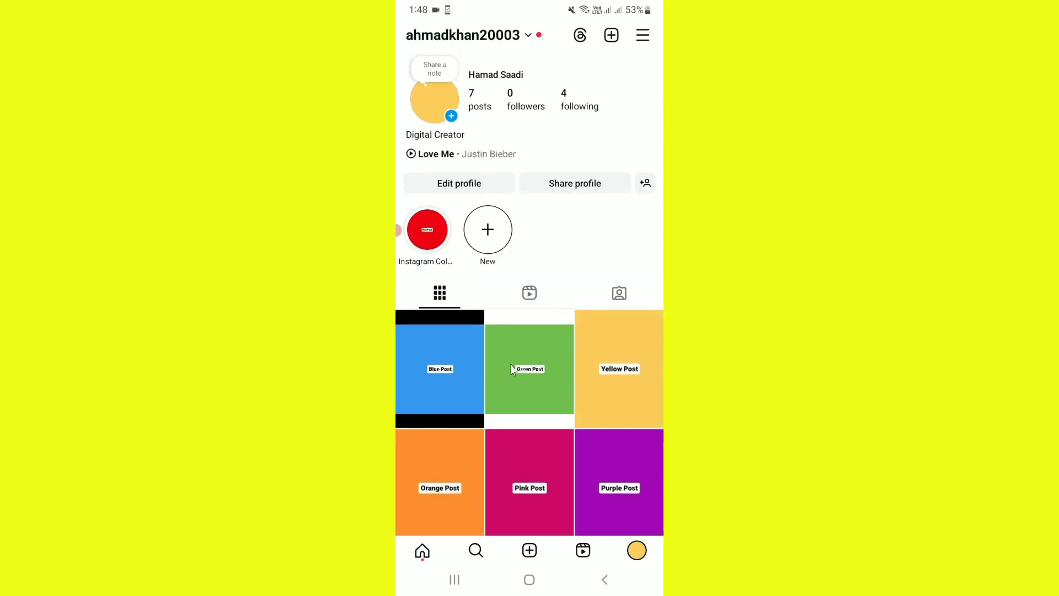
left_click_drag(512, 370, 539, 418)
scroll(551, 187, "down", 3)
scroll(516, 222, "up", 2)
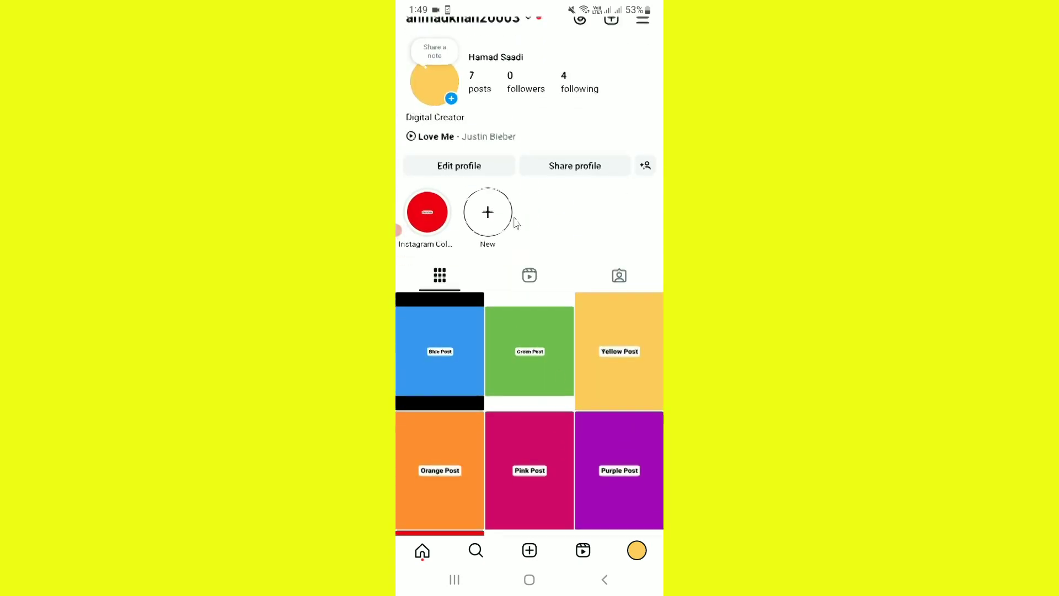
scroll(563, 345, "down", 1)
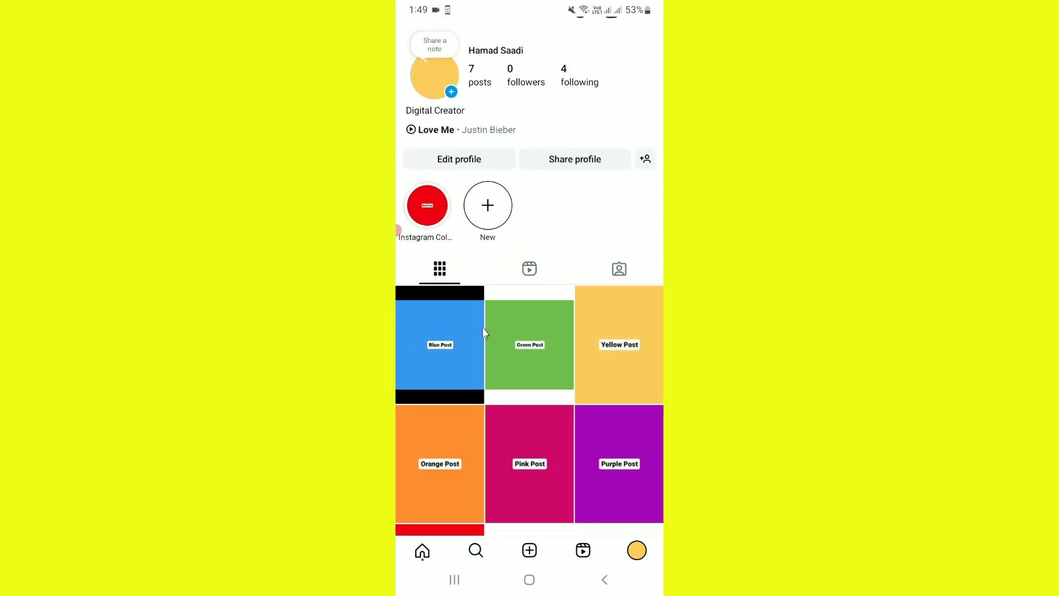
scroll(506, 314, "up", 3)
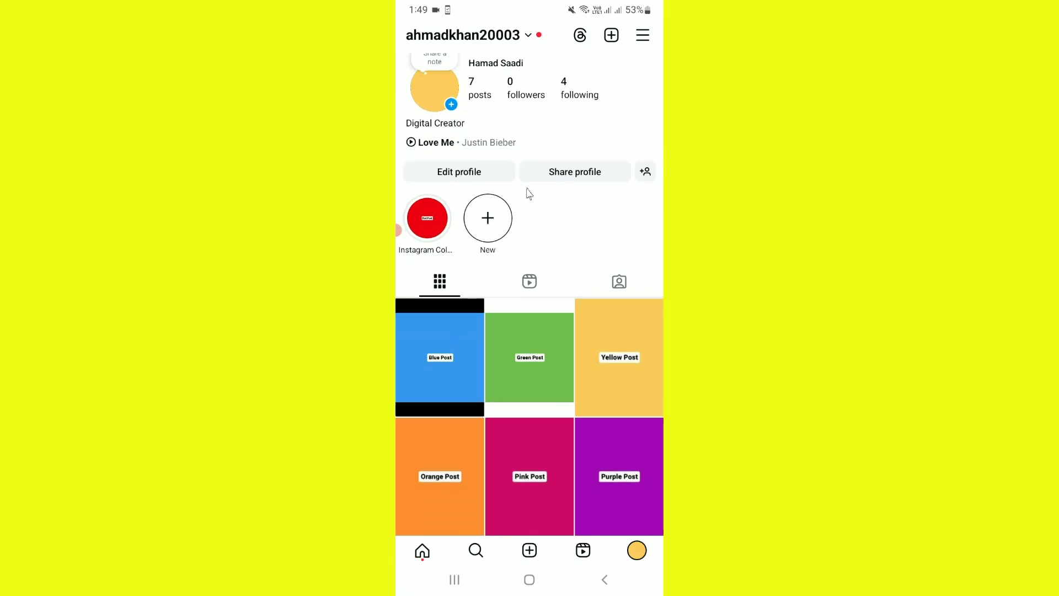
scroll(549, 120, "up", 2)
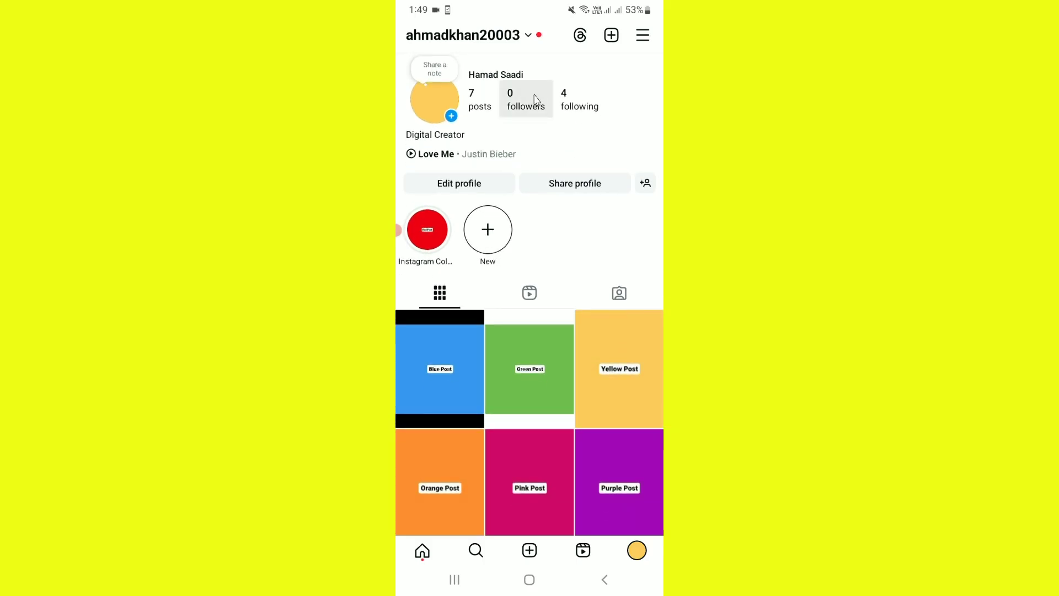